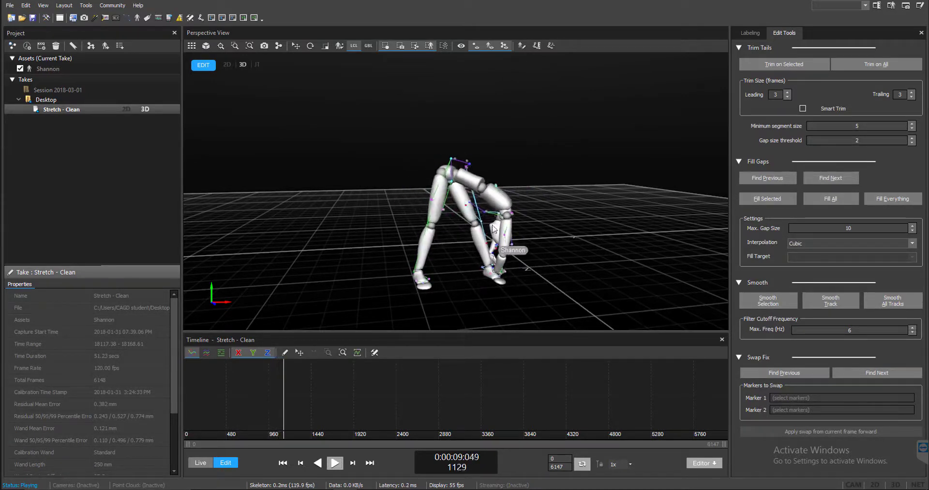
Pause the Stretch - Clean take's playback at frame 1269
key("space")
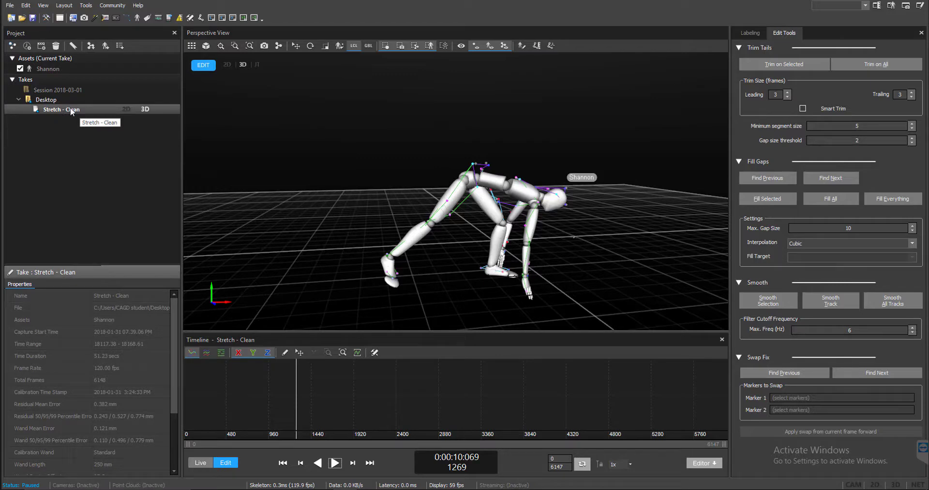
Start exporting the Stretch - Clean take's tracking data as FBX
right_click(70, 109)
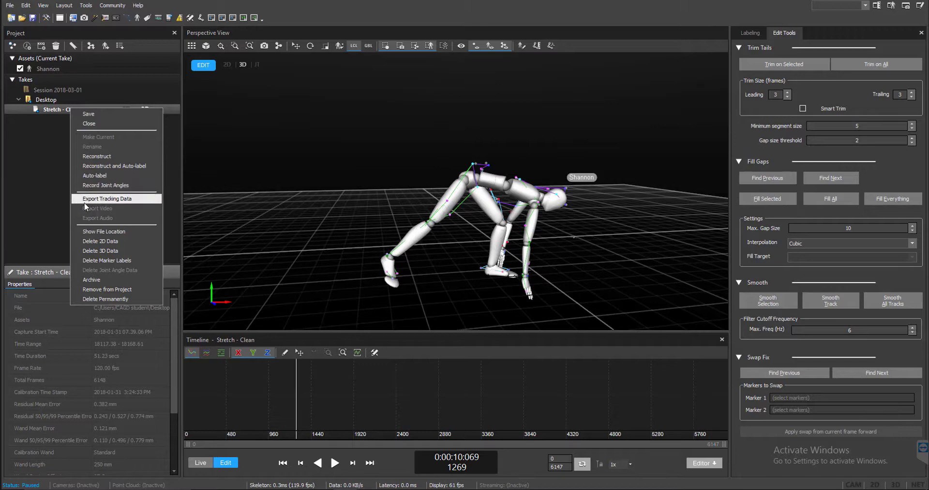
left_click(117, 200)
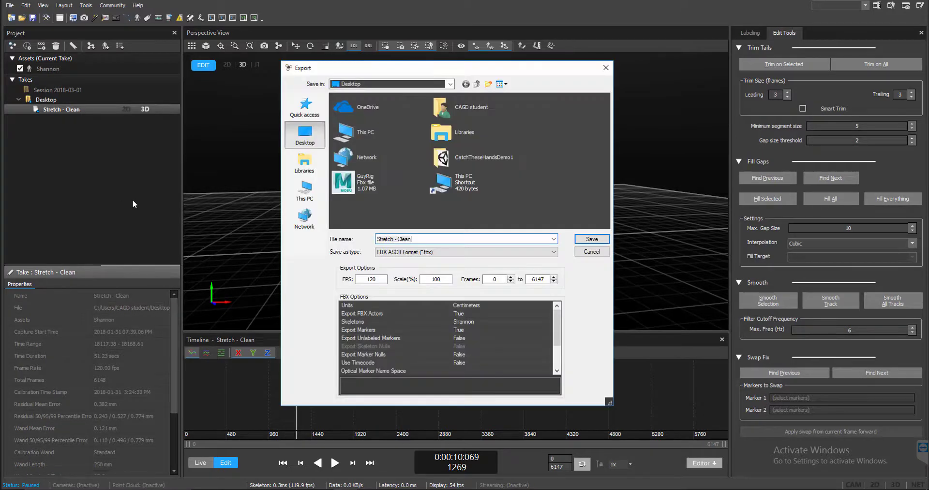
left_click_drag(345, 71, 371, 73)
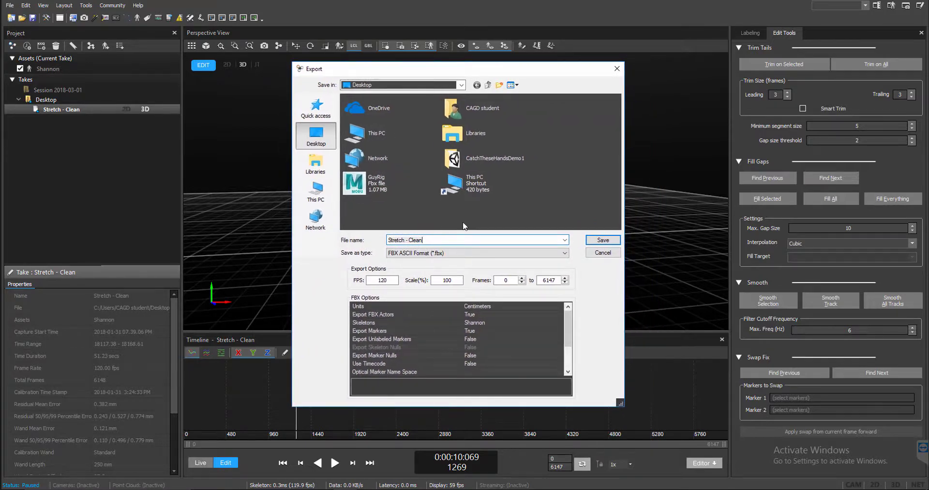
Create a new folder named demo on the Desktop
left_click(499, 85)
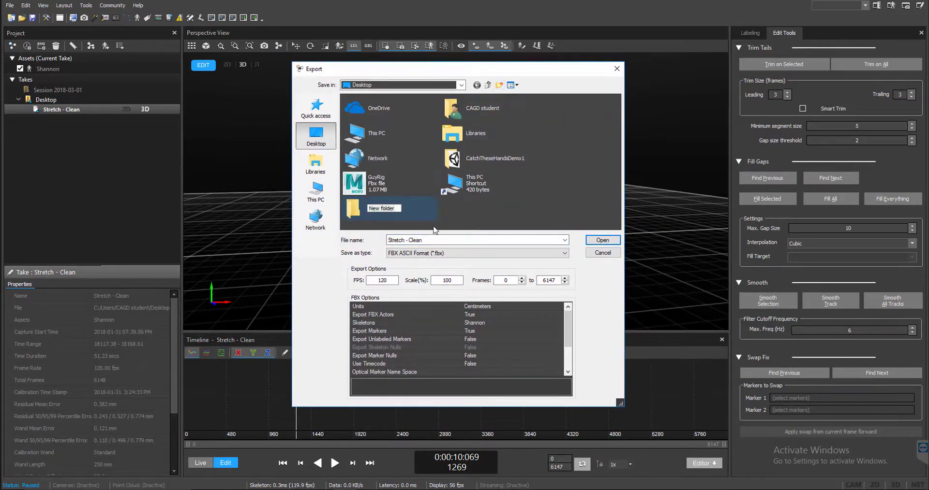
type("demo")
key("Return")
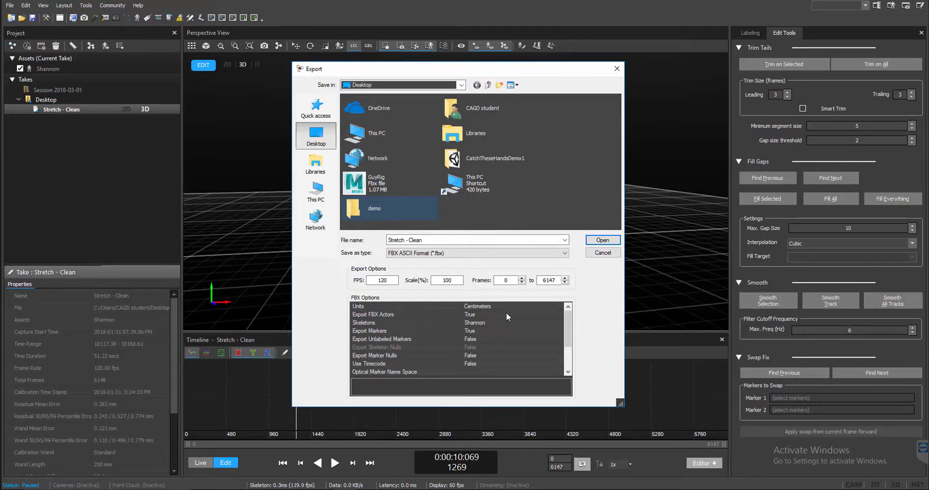
Keep Export FBX Actors set to True, resize the window, and confirm Shannon as the skeleton
left_click(557, 315)
left_click(559, 315)
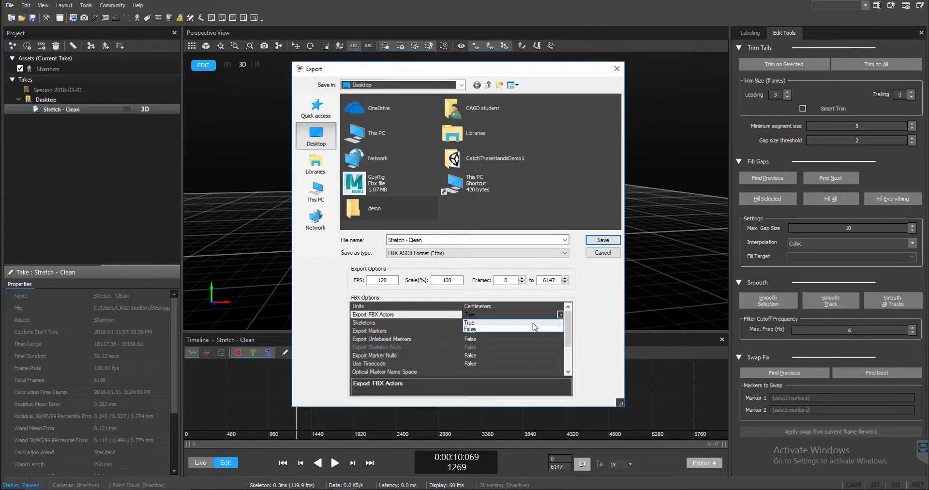
left_click(587, 315)
left_click_drag(625, 297, 562, 294)
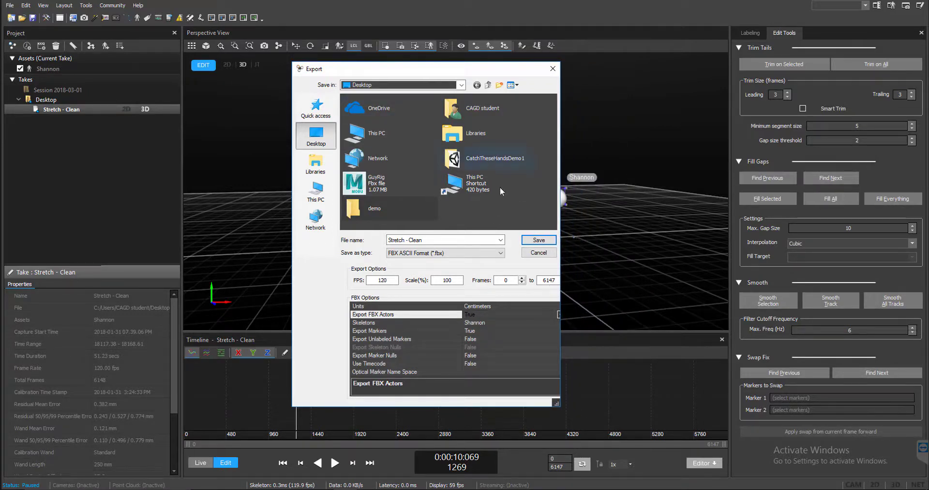
left_click_drag(560, 296, 638, 304)
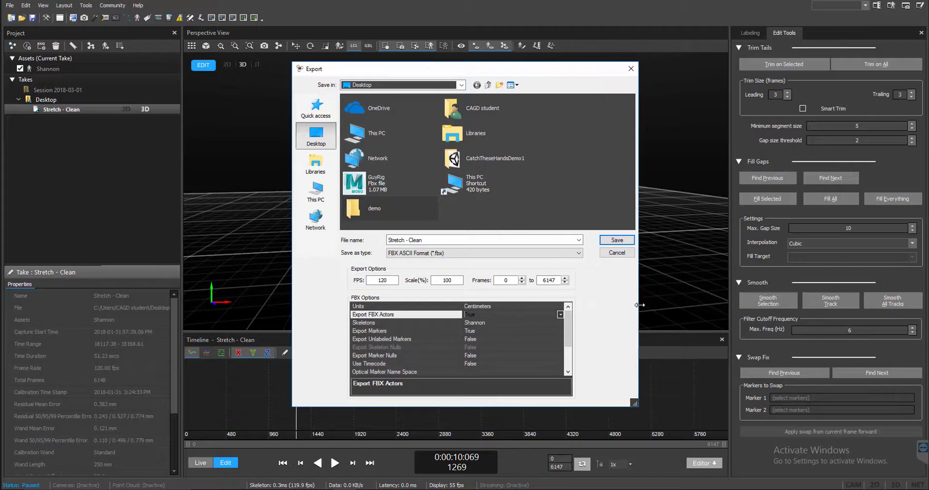
left_click(560, 315)
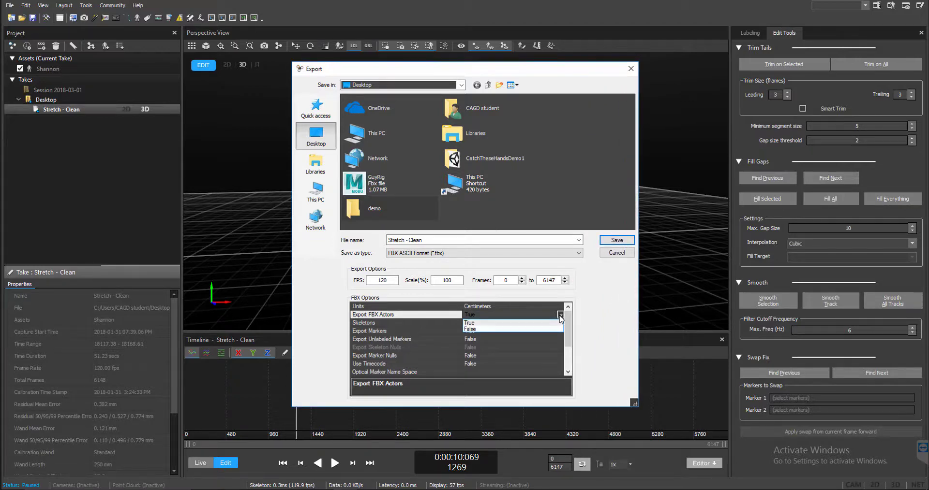
left_click(514, 323)
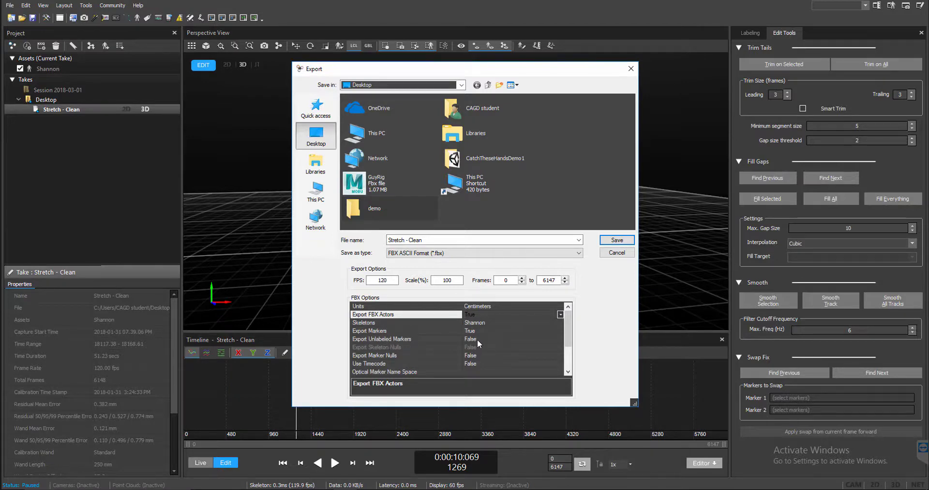
left_click(486, 323)
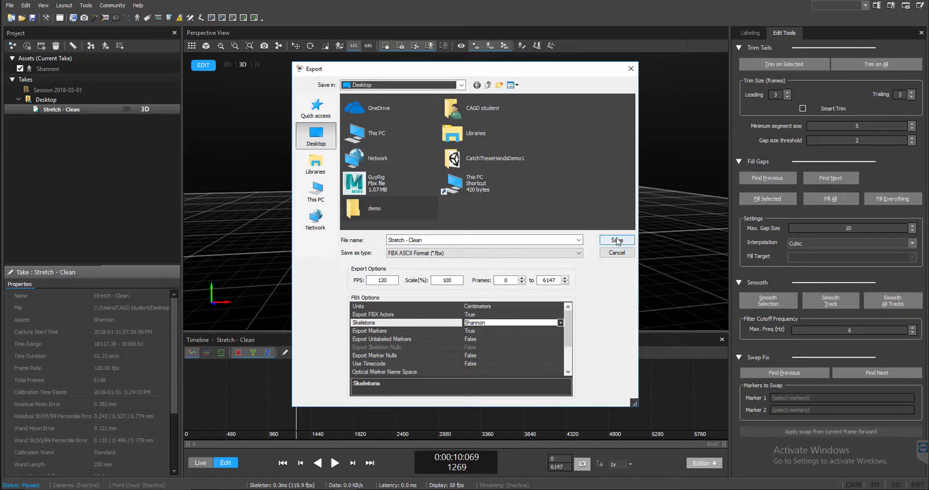
Save the Stretch - Clean FBX export into the demo folder
left_click(617, 240)
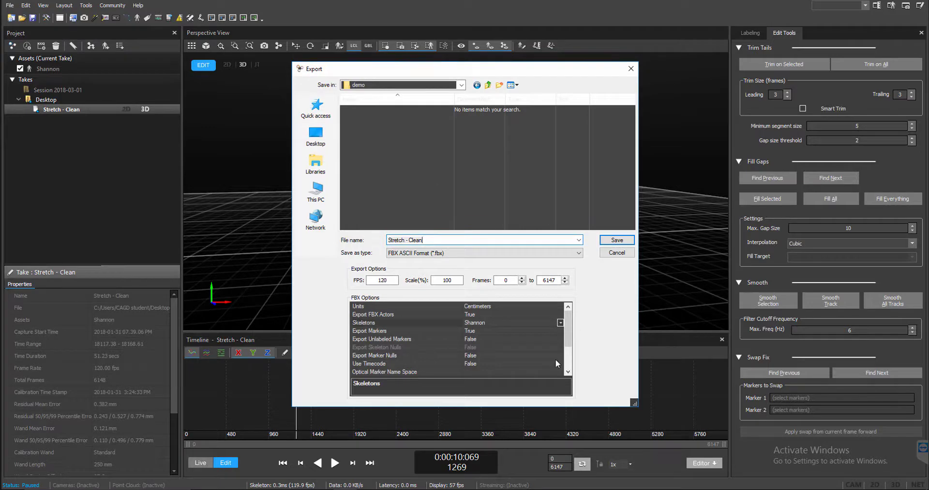
left_click(615, 240)
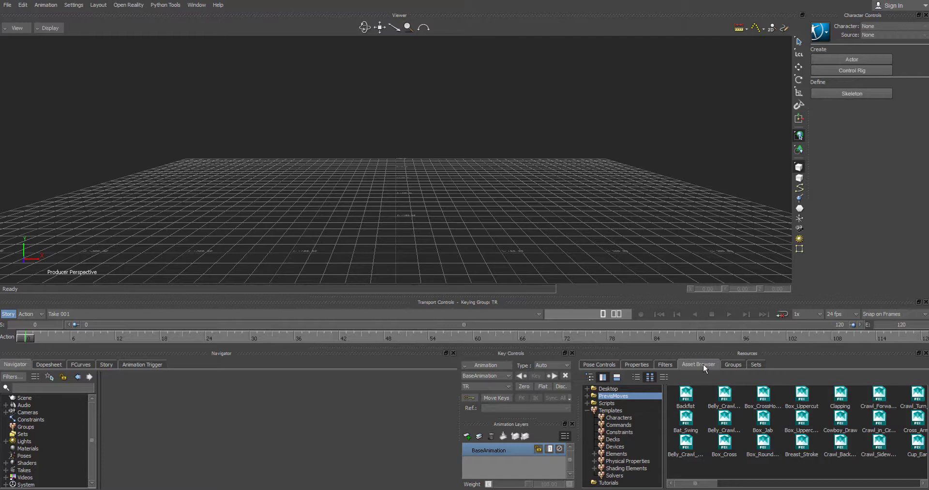
Add the demo folder as an Asset Browser favorite path and open it
right_click(655, 417)
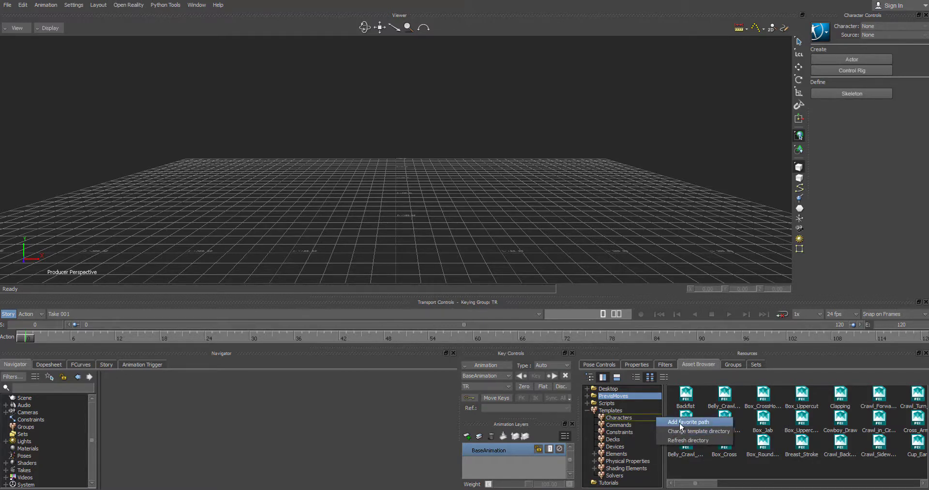
left_click(667, 423)
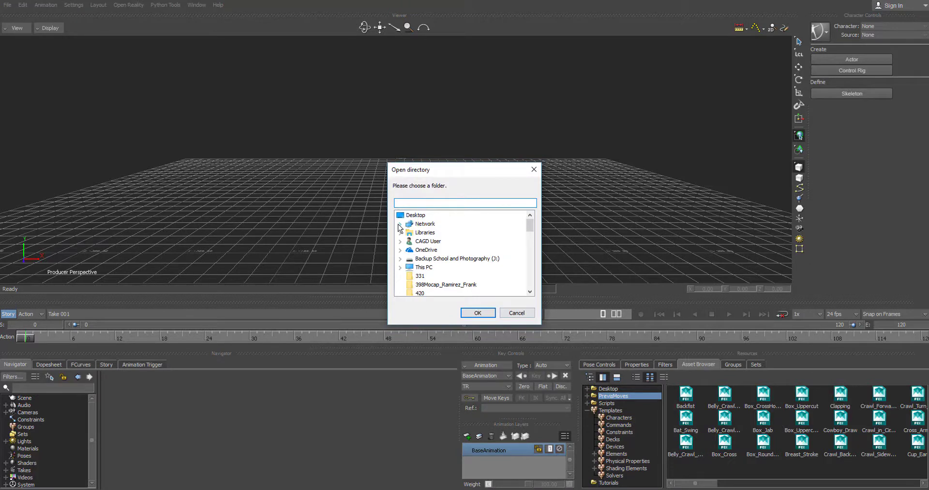
left_click_drag(530, 229, 547, 237)
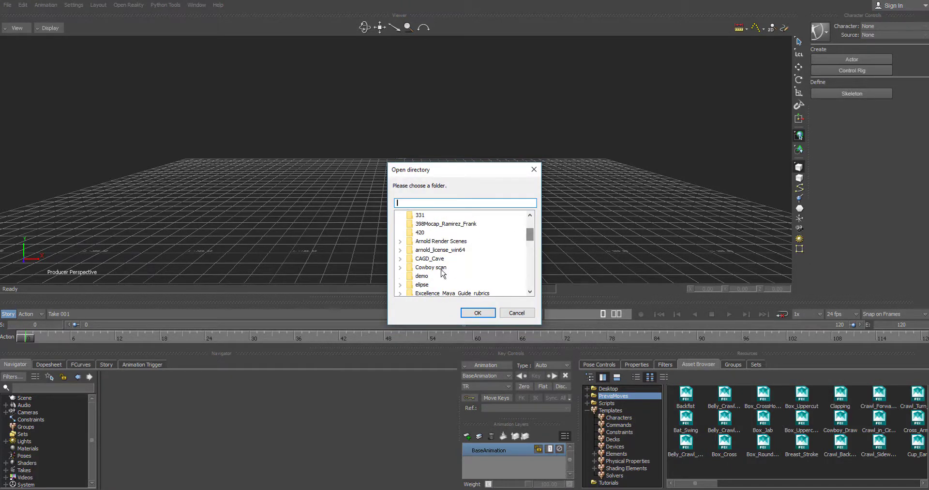
left_click(419, 276)
left_click(474, 314)
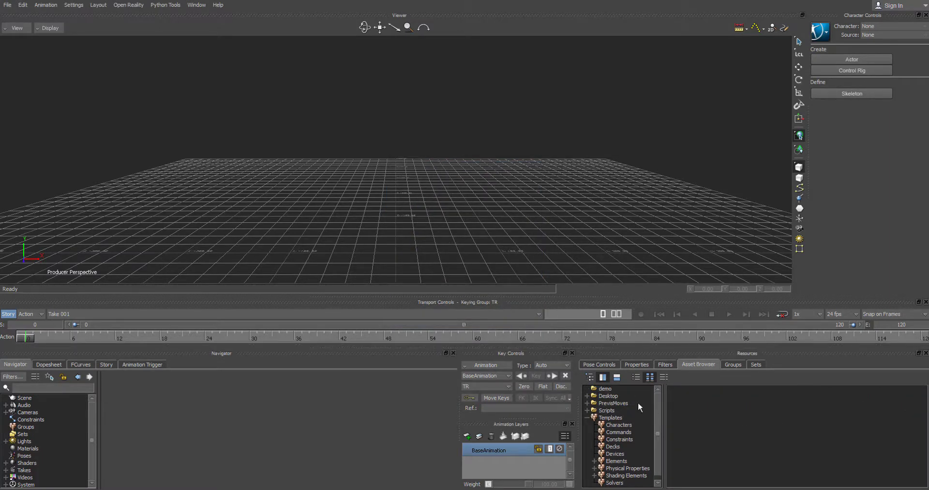
left_click(605, 389)
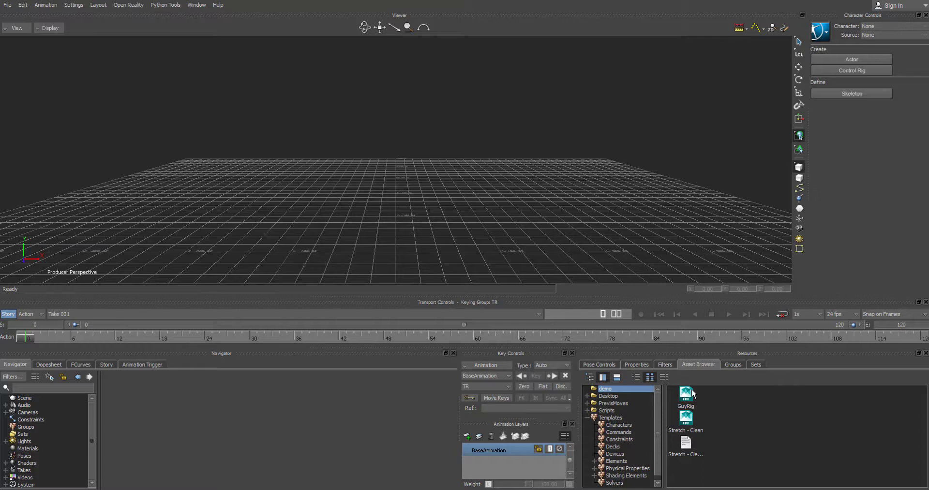
Drop Stretch - Clean into the Viewer via FBX Merge, then zoom and orbit to the actor
left_click(687, 426)
left_click_drag(686, 426, 559, 220)
left_click_drag(430, 161, 430, 164)
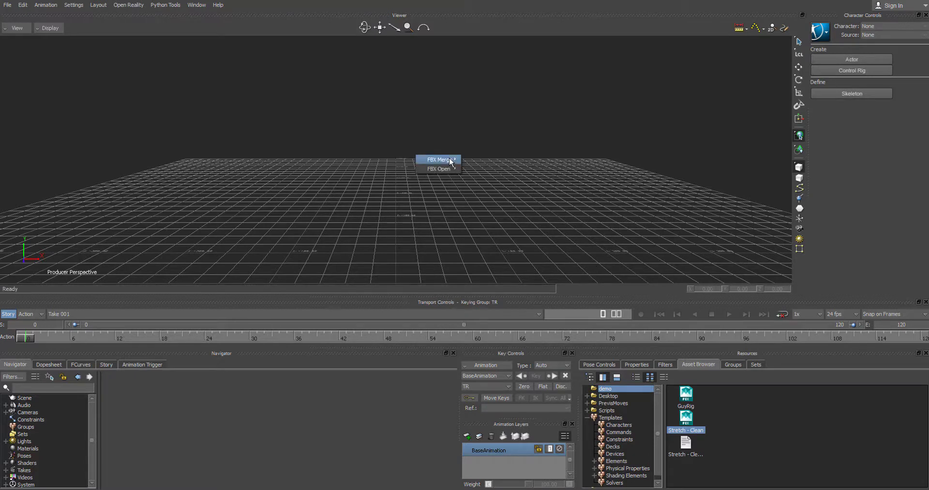
mouse_move(449, 160)
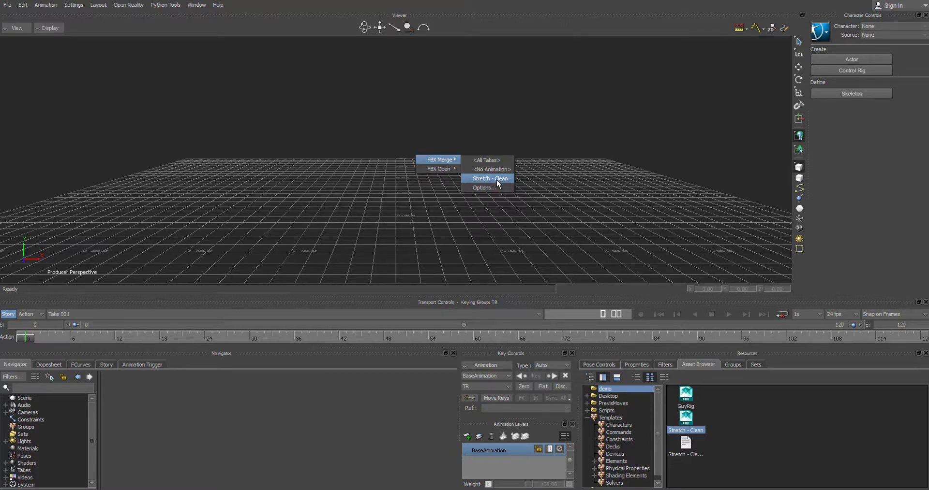
left_click(497, 178)
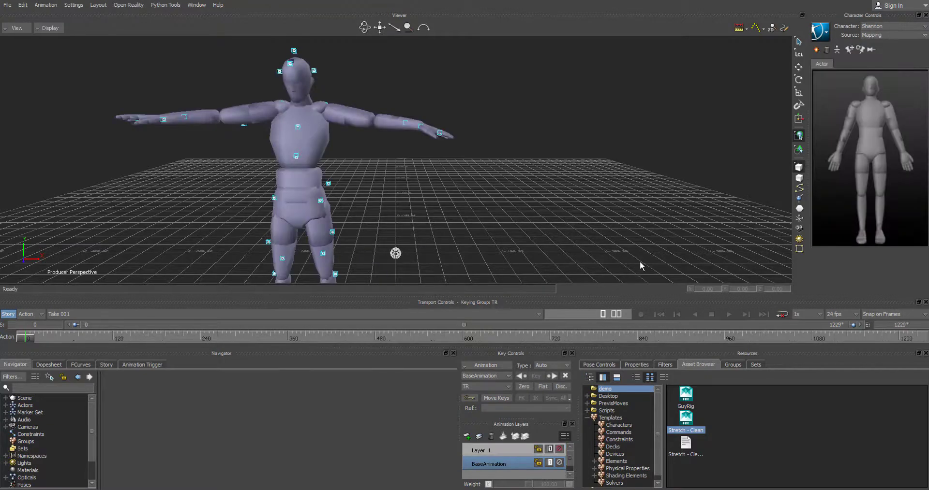
scroll(468, 187, "down", 3)
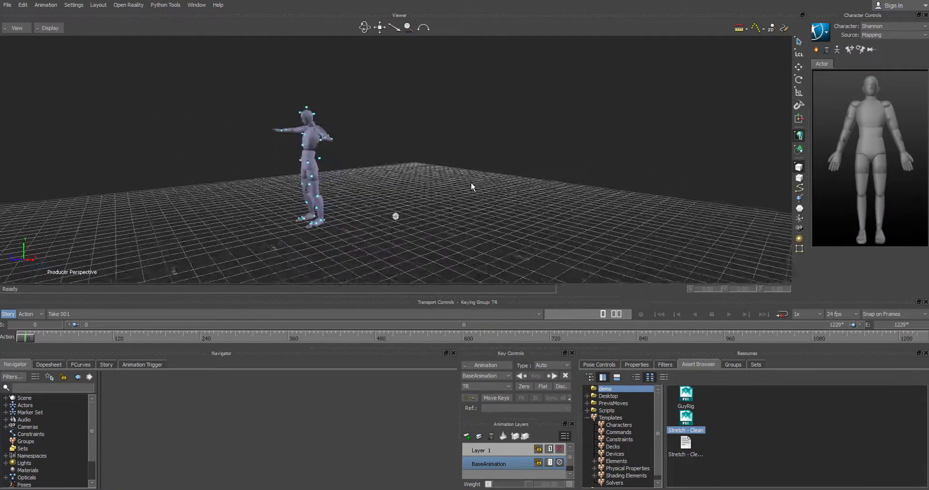
left_click_drag(471, 183, 485, 160, "ctrl+shift")
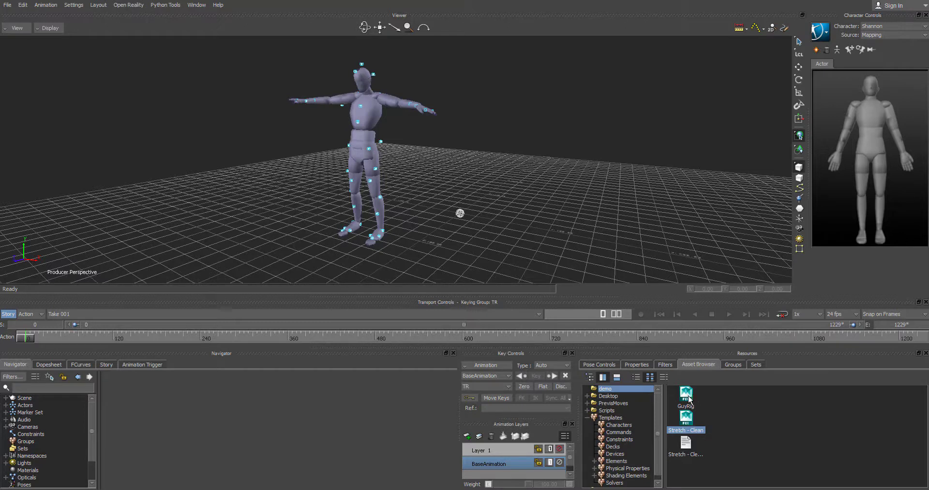
Merge GuyRig with FBX Merge > <No Animation> and orbit to view it beside Shannon
left_click_drag(689, 400, 604, 256)
left_click_drag(536, 188, 535, 189)
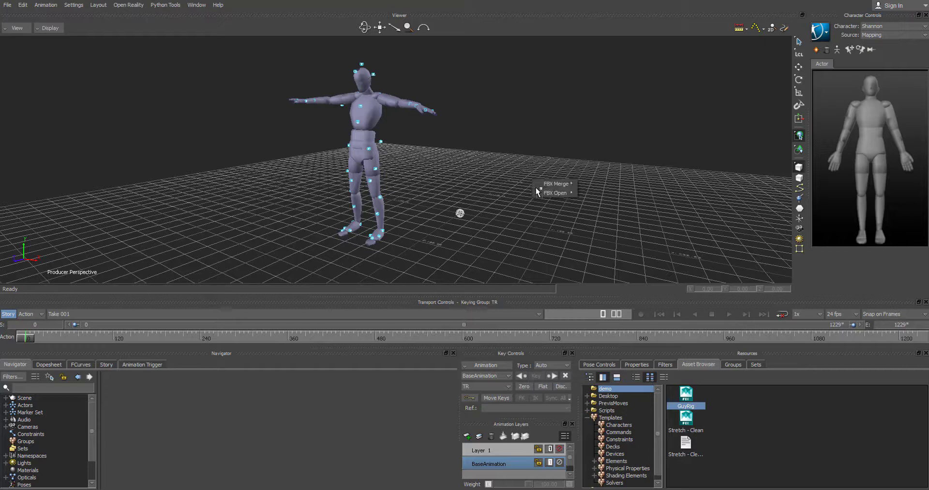
mouse_move(545, 186)
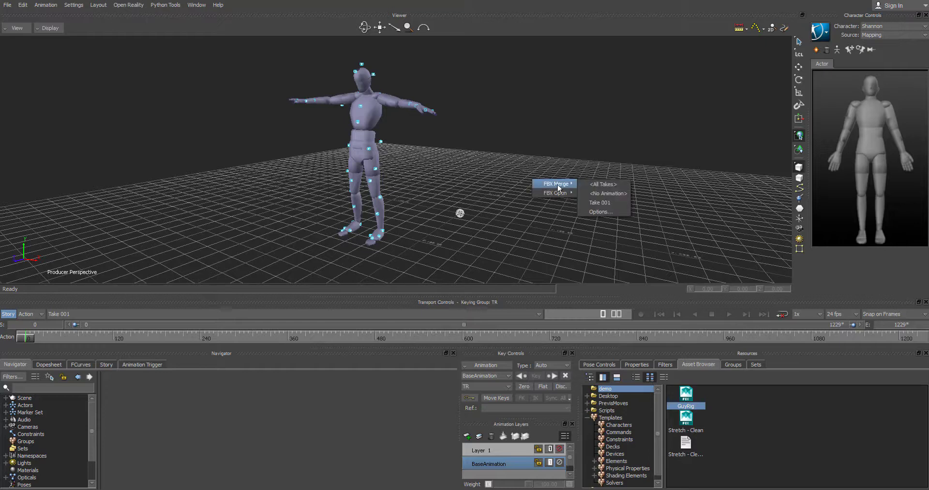
left_click(603, 198)
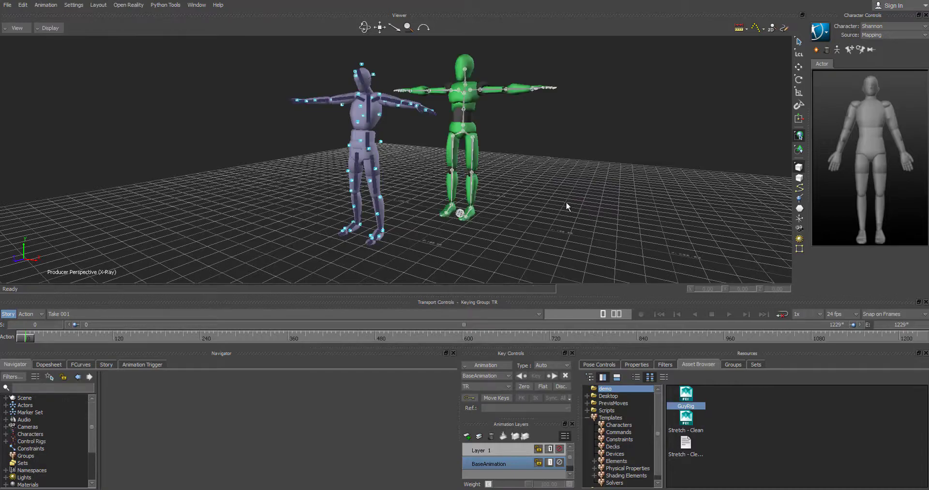
left_click_drag(611, 182, 545, 199, "ctrl+shift")
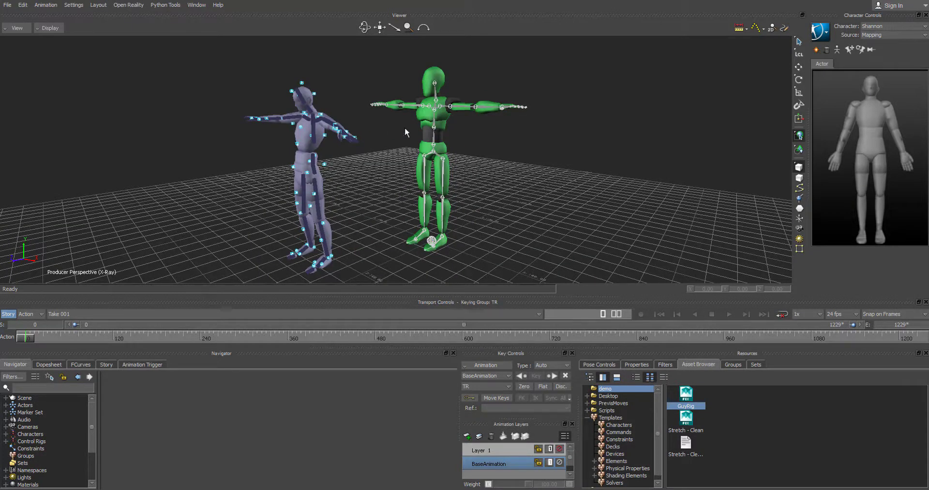
left_click_drag(315, 173, 339, 151, "ctrl+shift")
left_click_drag(393, 118, 450, 107, "ctrl+shift")
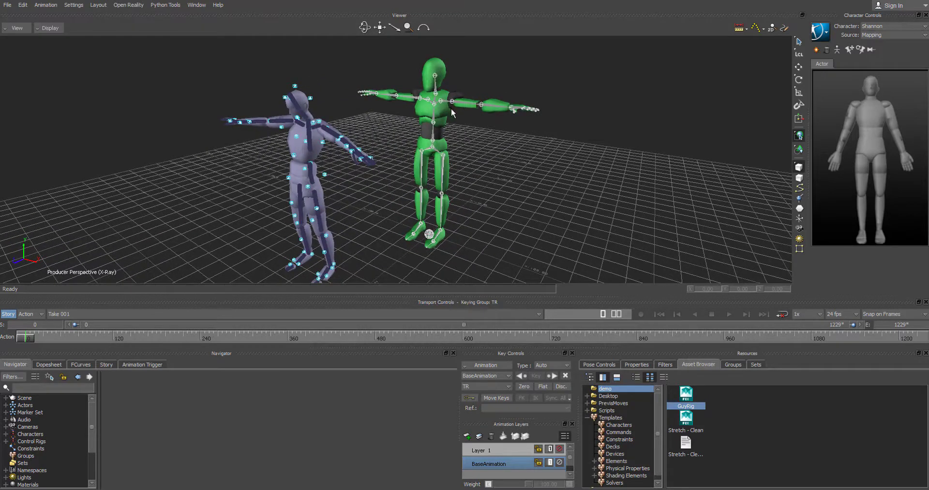
left_click_drag(349, 168, 375, 155, "ctrl+shift")
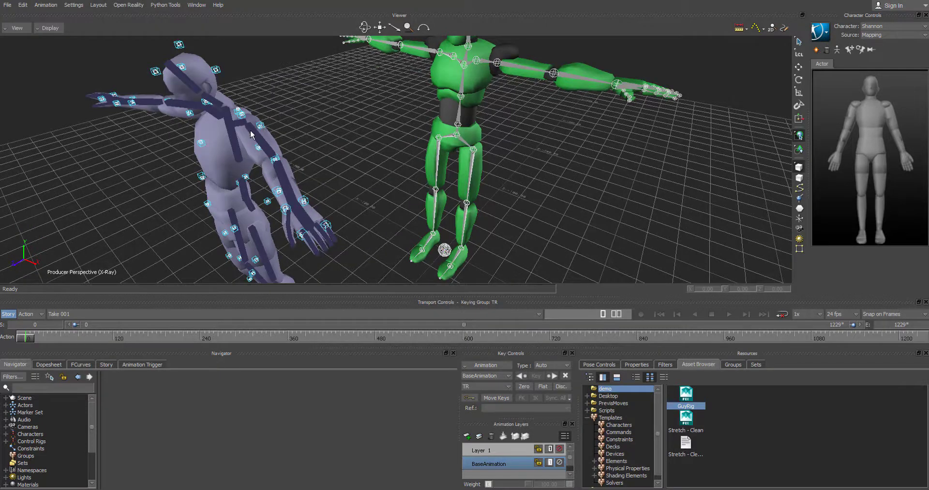
left_click_drag(551, 99, 493, 86, "ctrl+shift")
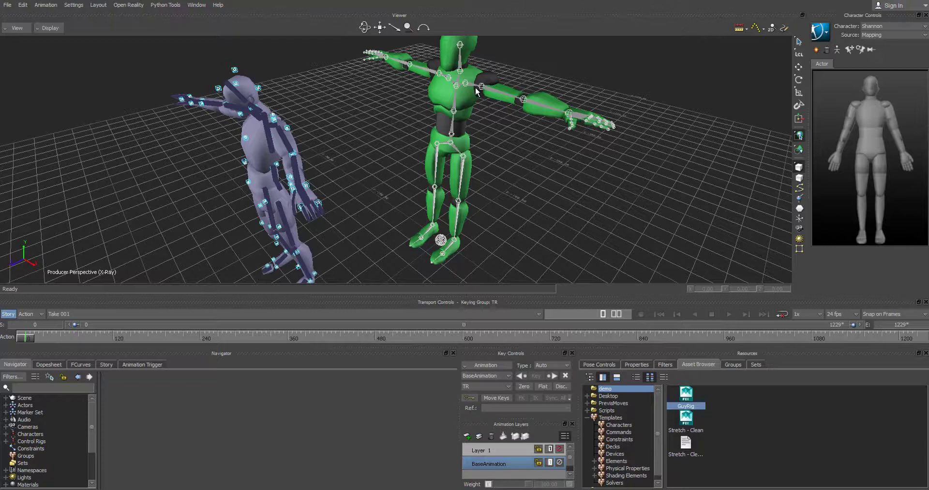
left_click_drag(558, 225, 437, 97, "ctrl+shift")
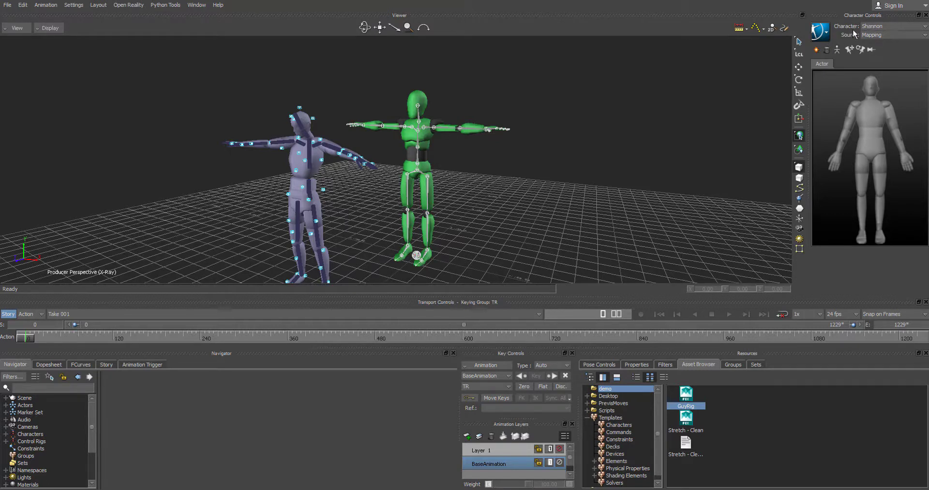
Make Guy the current character and set its source to the Shannon actor
left_click(879, 34)
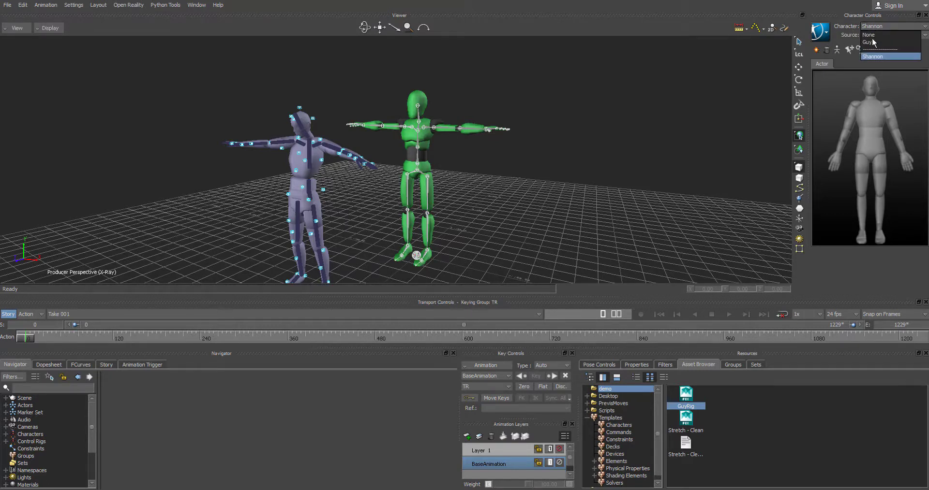
left_click(869, 42)
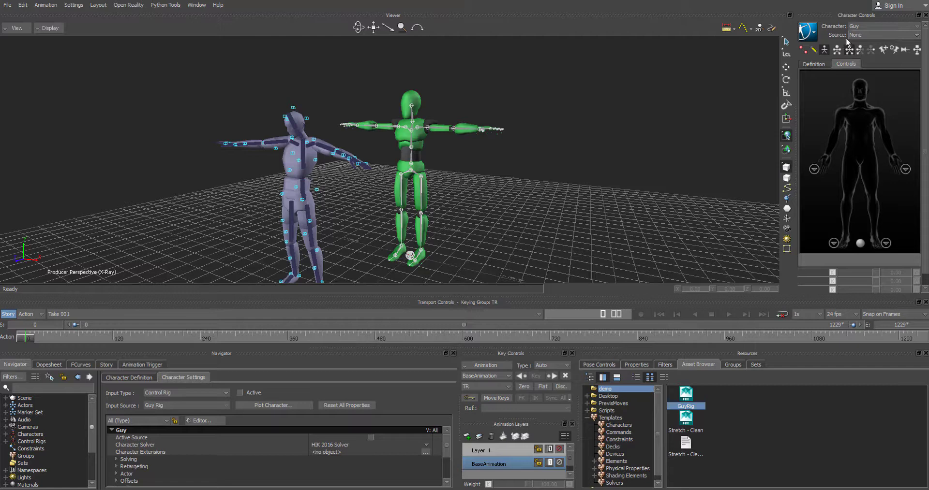
left_click(864, 36)
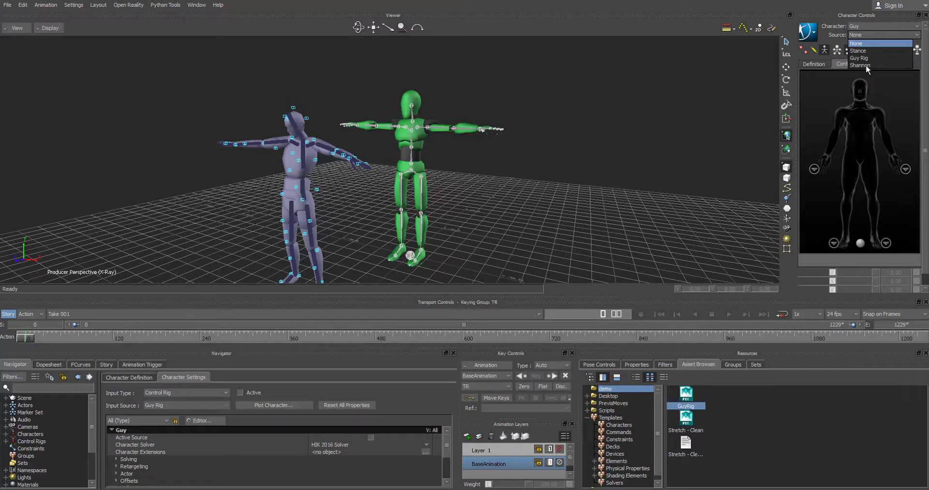
left_click(861, 66)
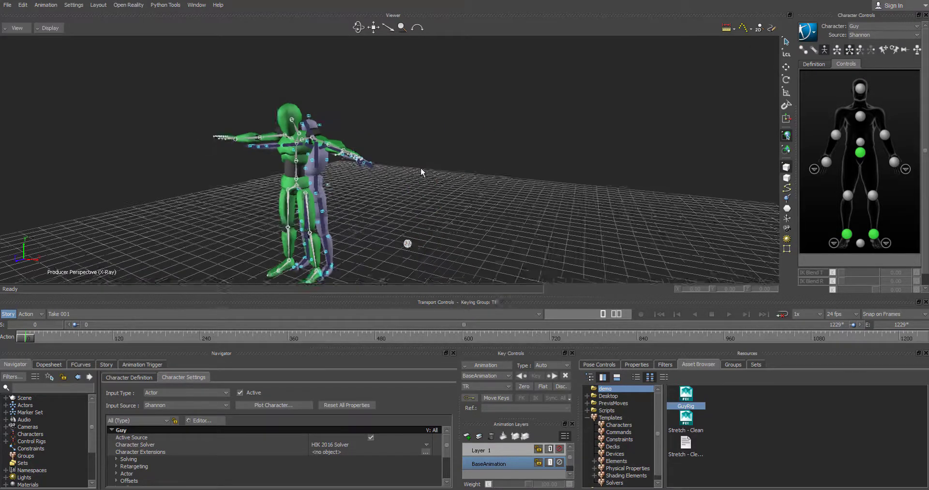
Play the take, orbiting around Guy following the actor, then stop playback
mouse_move(420, 167)
left_mouse_down("ctrl+shift")
mouse_move(384, 179)
mouse_move(372, 169)
mouse_move(409, 131)
mouse_move(426, 161)
left_mouse_up("ctrl+shift")
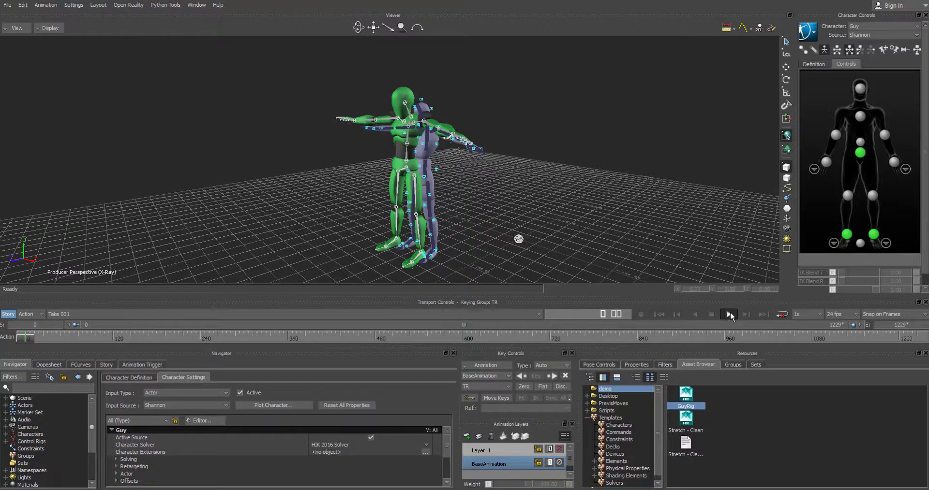
left_click(729, 315)
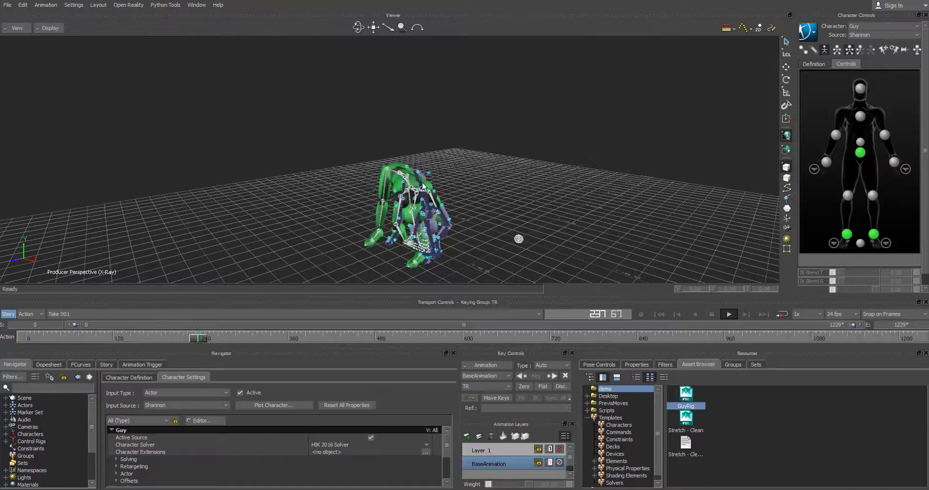
mouse_move(380, 165)
left_mouse_down()
mouse_move(347, 170)
mouse_move(390, 161)
left_mouse_up()
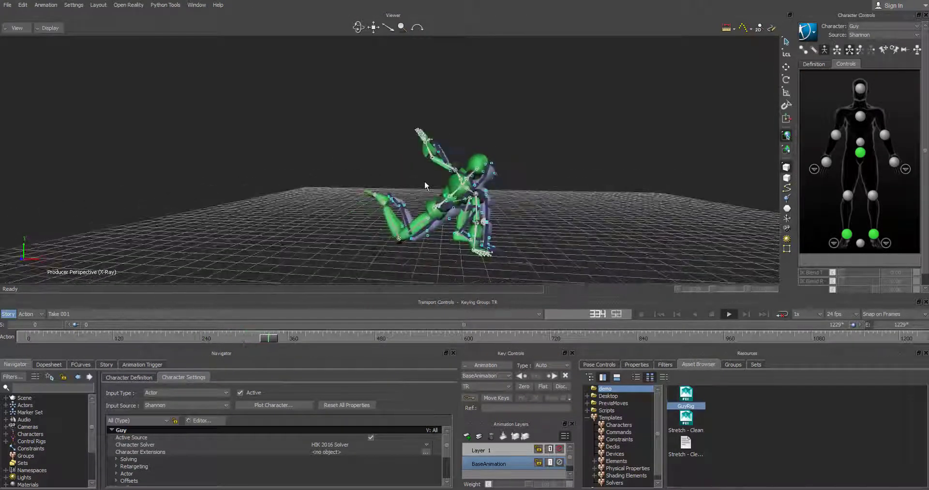
left_click_drag(425, 184, 376, 185)
mouse_move(517, 191)
left_mouse_down()
mouse_move(456, 194)
mouse_move(544, 189)
mouse_move(527, 189)
left_mouse_up()
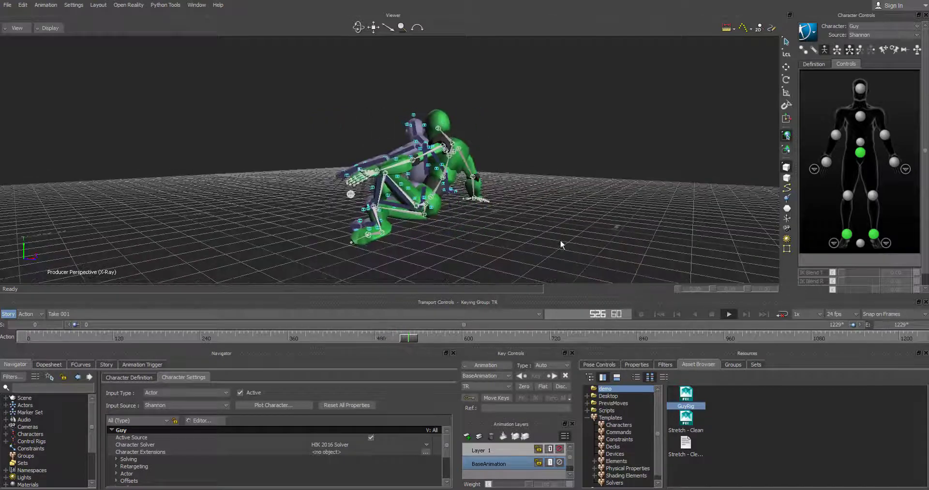
key("space")
left_click_drag(518, 153, 471, 166)
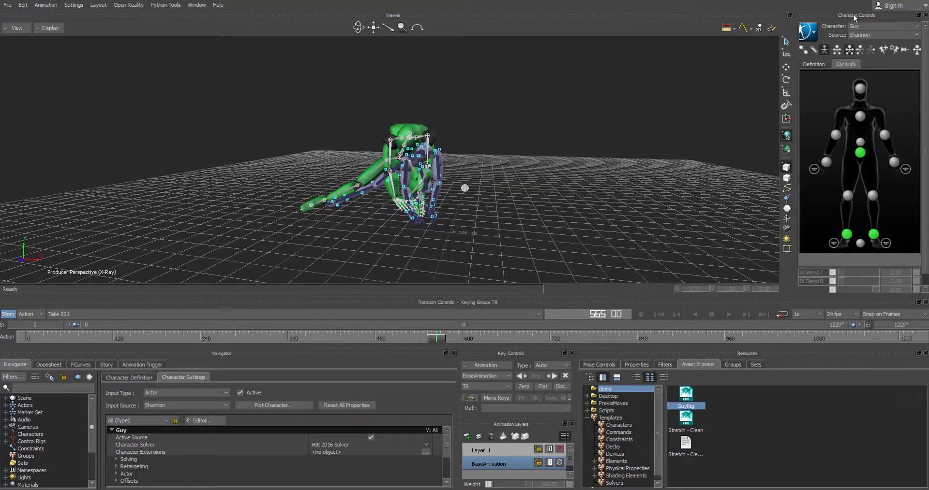
Run Bake (Plot) > Bake (plot) To Skeleton on the Guy character
left_click(813, 31)
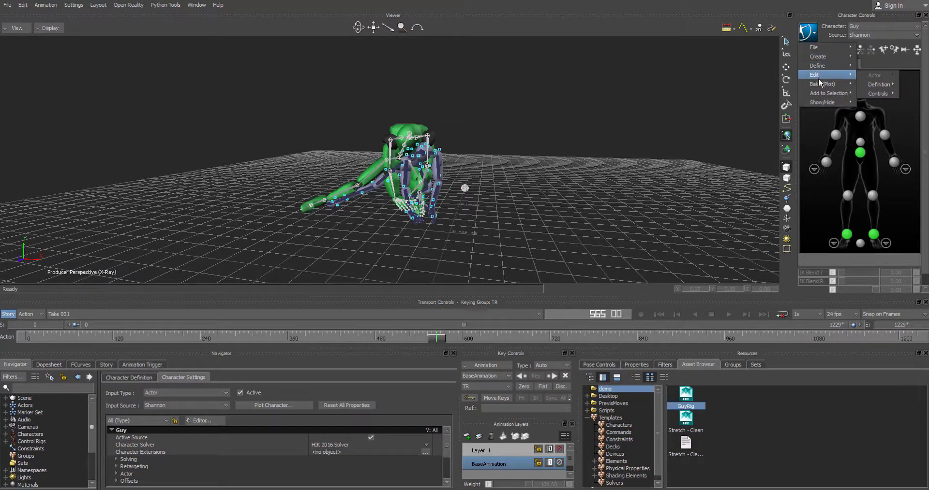
mouse_move(820, 86)
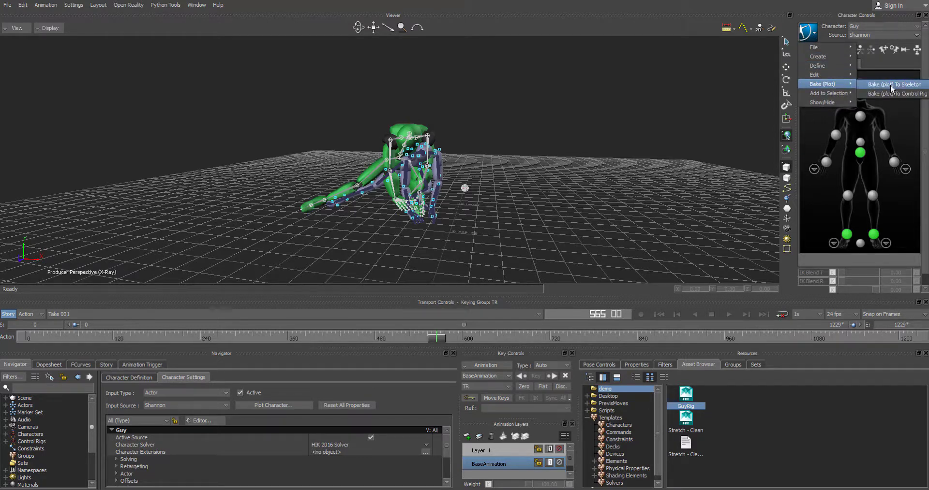
left_click(898, 86)
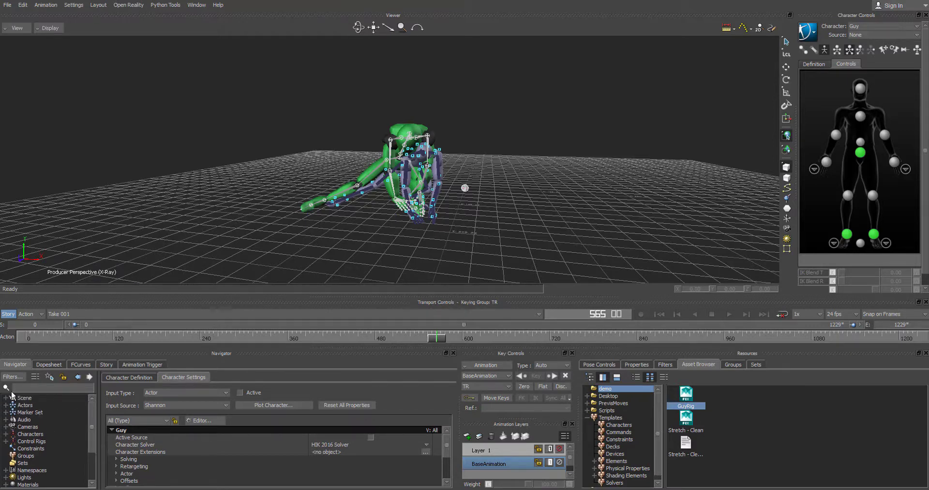
Delete the Shannon actor from the Navigator's Actors list, keeping Guy and the markers
left_click(25, 406)
left_click(7, 406)
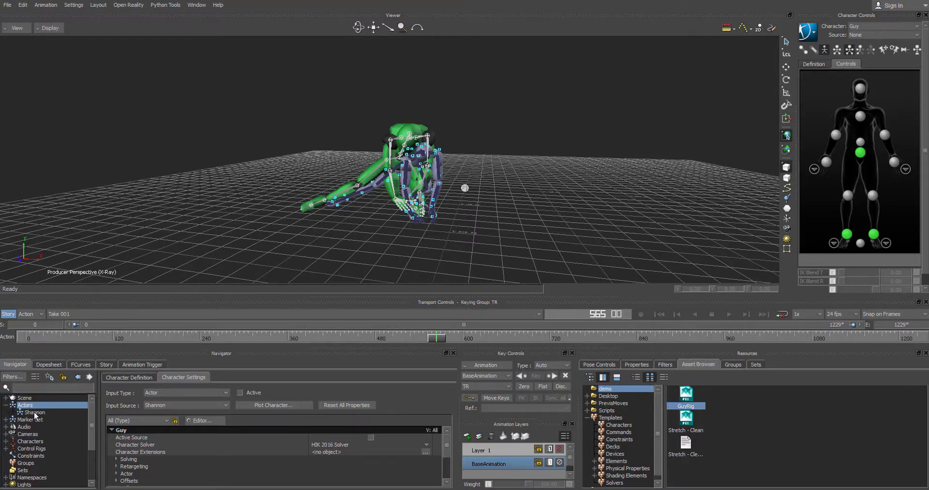
left_click(35, 413)
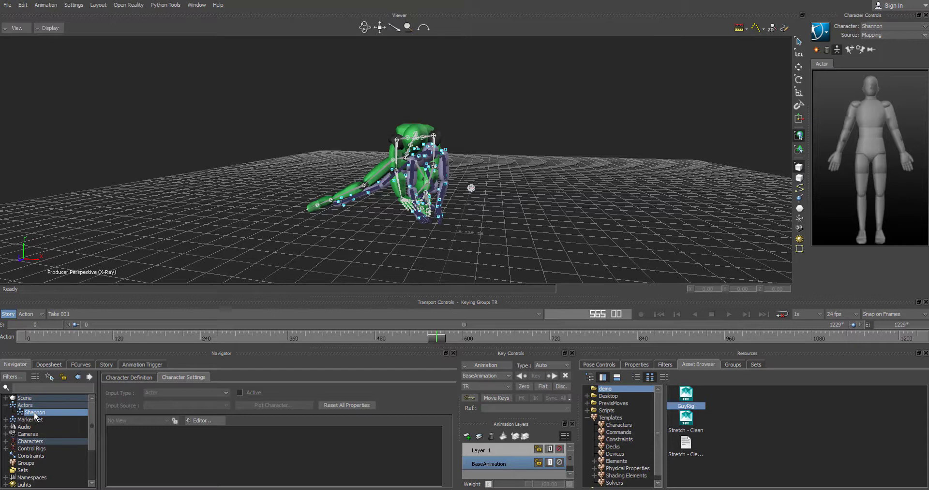
right_click(35, 415)
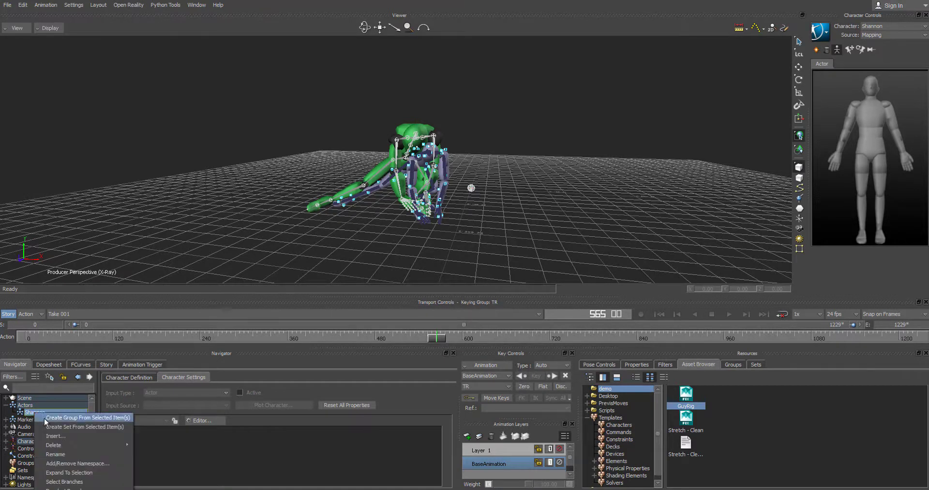
mouse_move(54, 447)
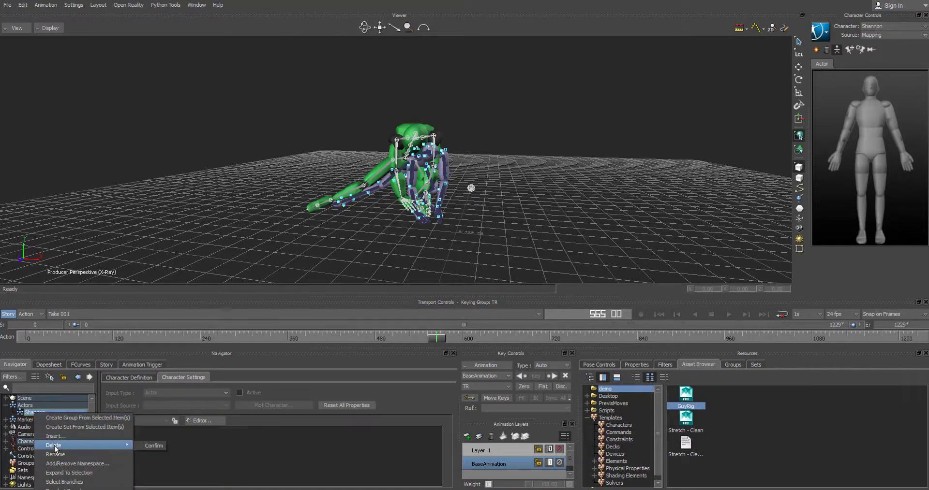
left_click(144, 446)
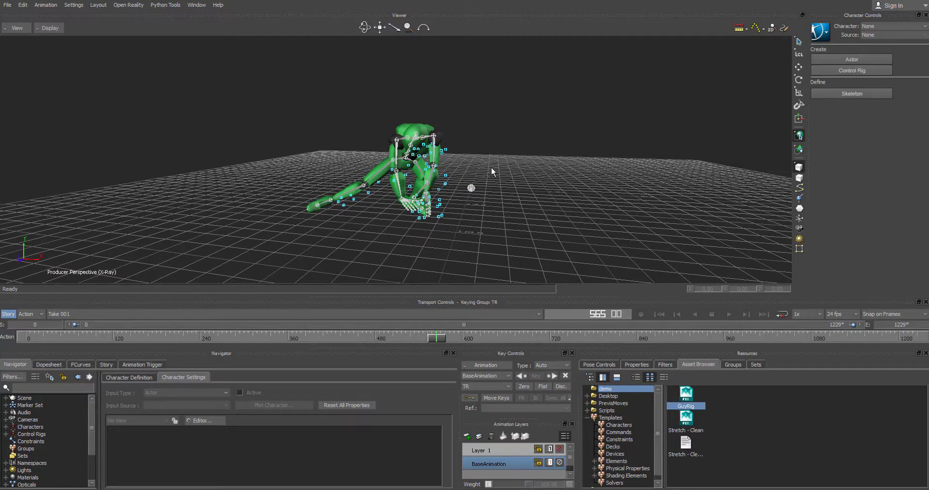
left_click_drag(527, 175, 438, 158)
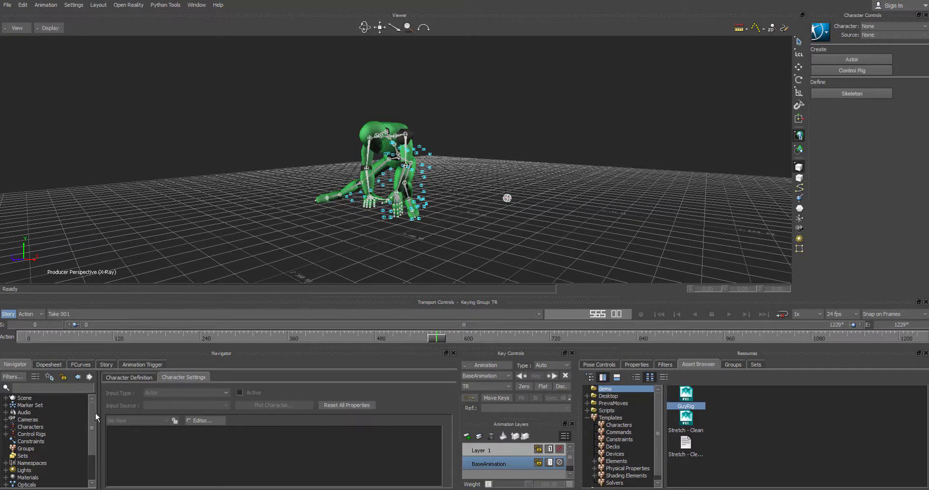
Expand Opticals and the C3D:optical node to list its markers
left_click_drag(93, 408, 93, 448)
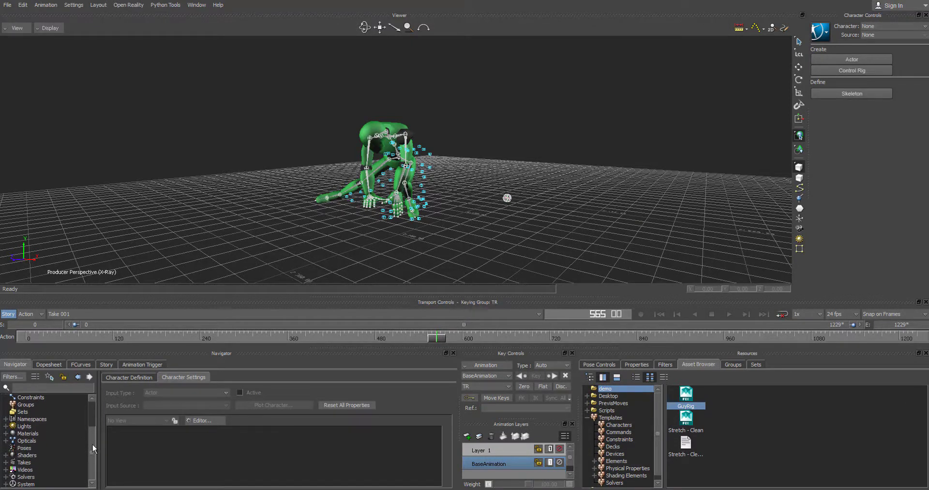
left_click(6, 441)
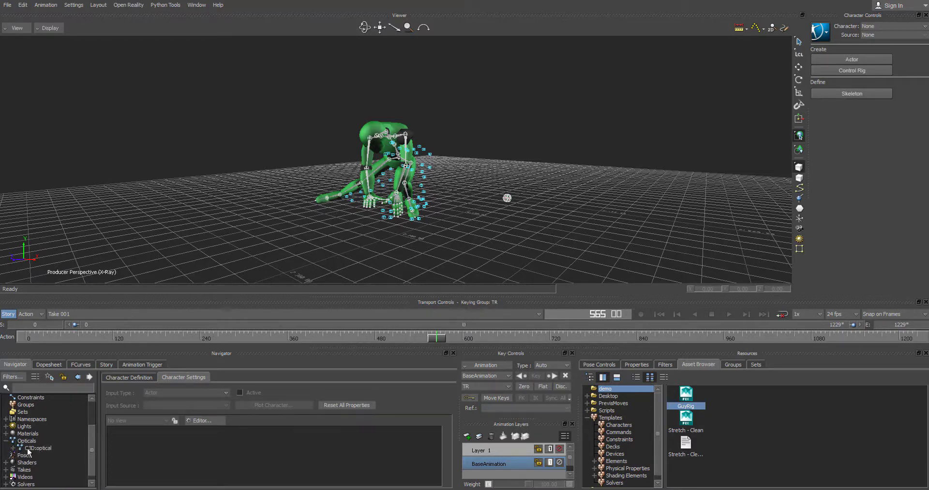
left_click(41, 449)
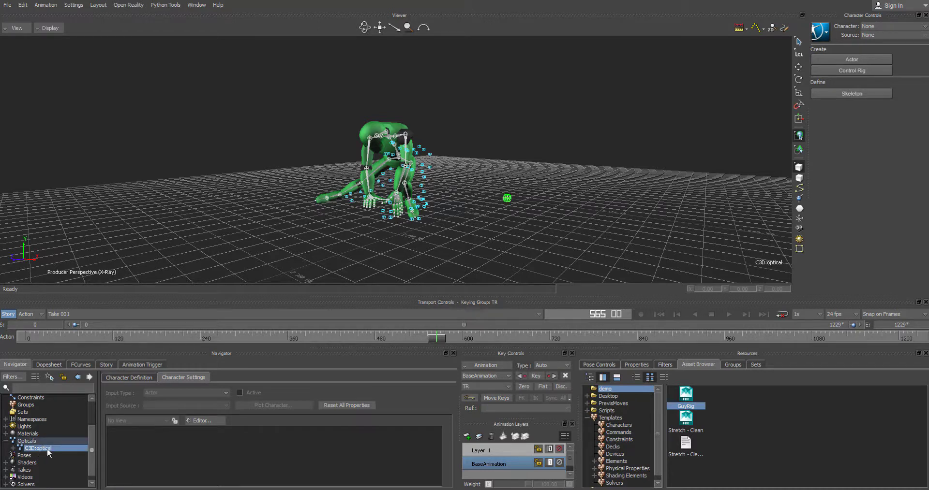
left_click(13, 450)
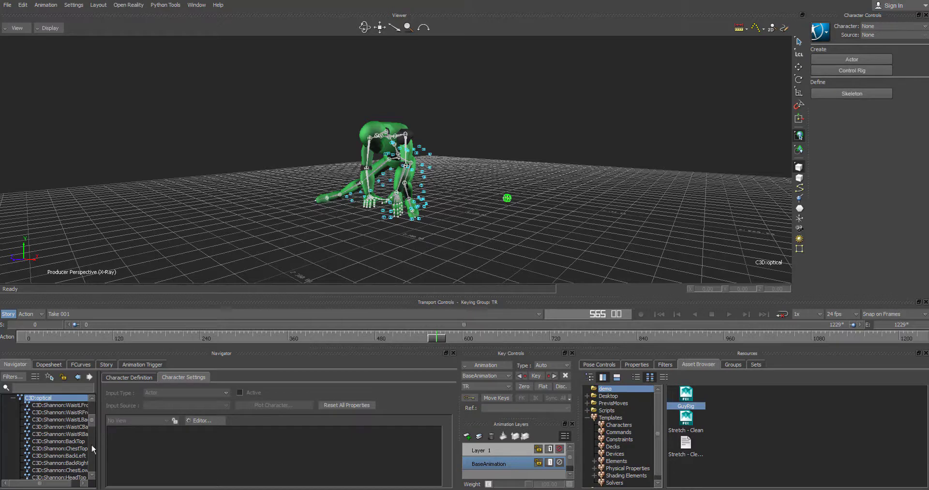
mouse_move(92, 421)
left_mouse_down()
mouse_move(90, 457)
mouse_move(92, 411)
left_mouse_up()
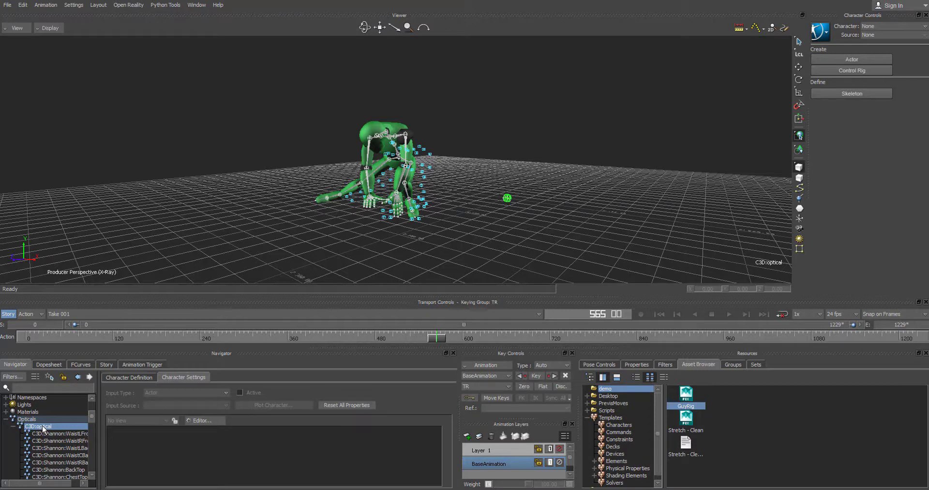
Float the scene tree as a narrow panel so the 3D view widens
right_click(44, 429)
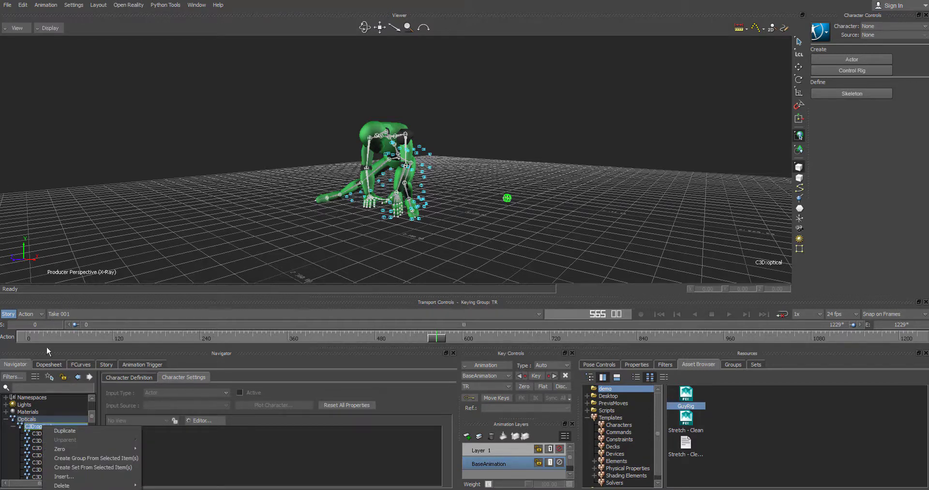
left_click(97, 350)
left_click_drag(234, 354, 575, 183)
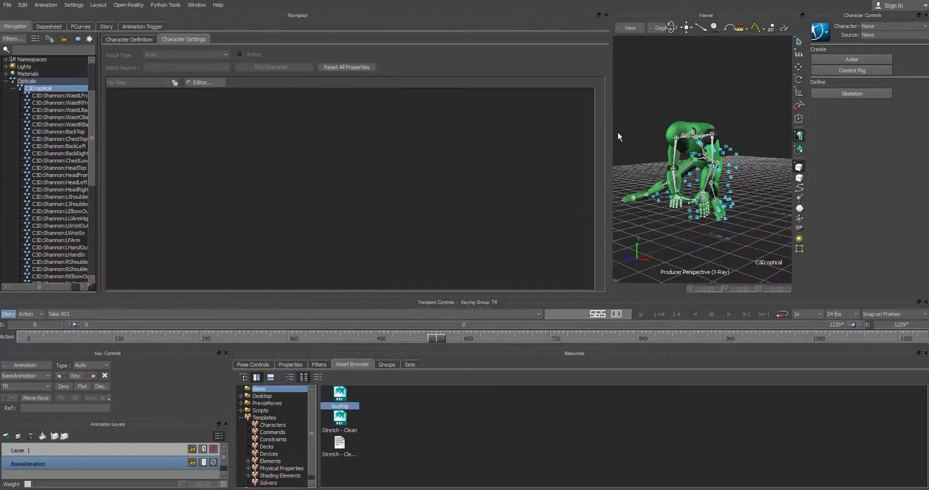
left_click_drag(611, 134, 286, 123)
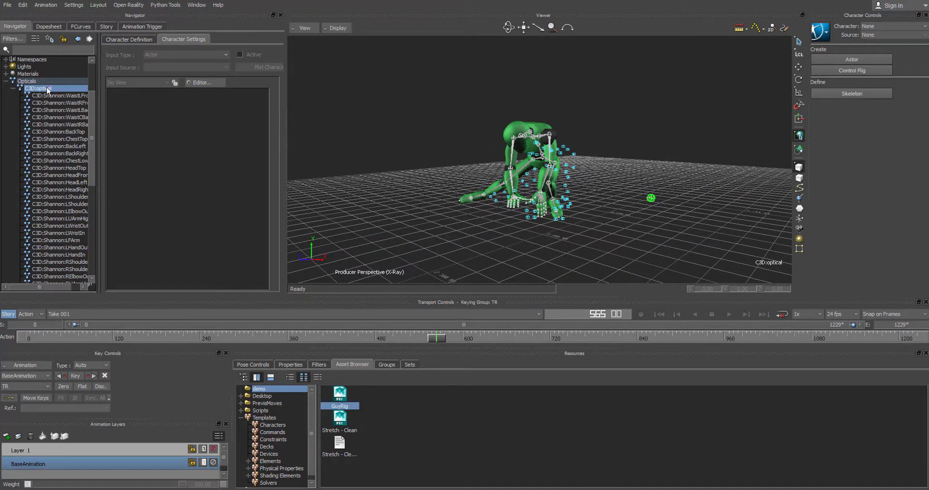
Select C3D:optical with all its marker branches for deletion
right_click(50, 89)
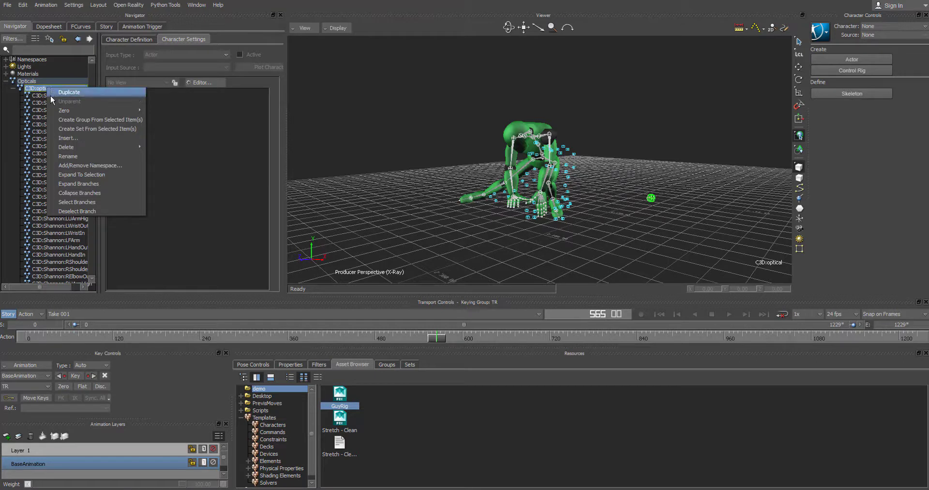
left_click(85, 204)
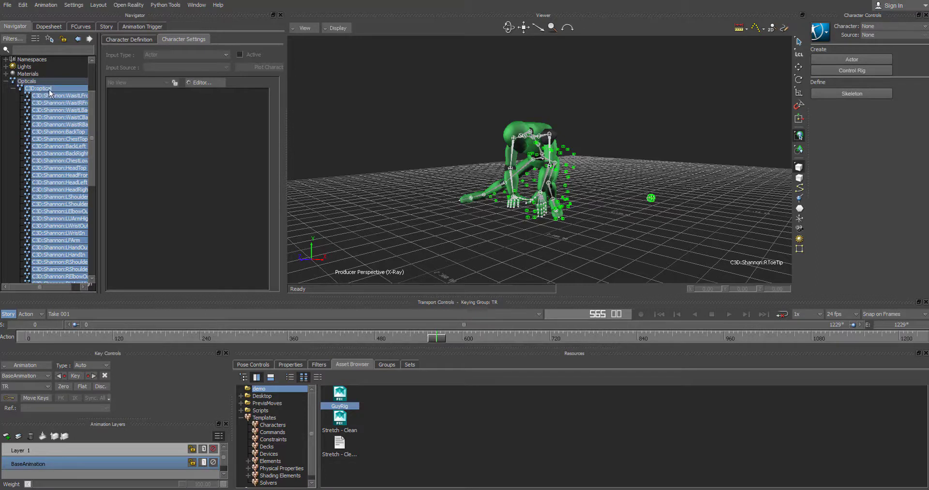
right_click(50, 92)
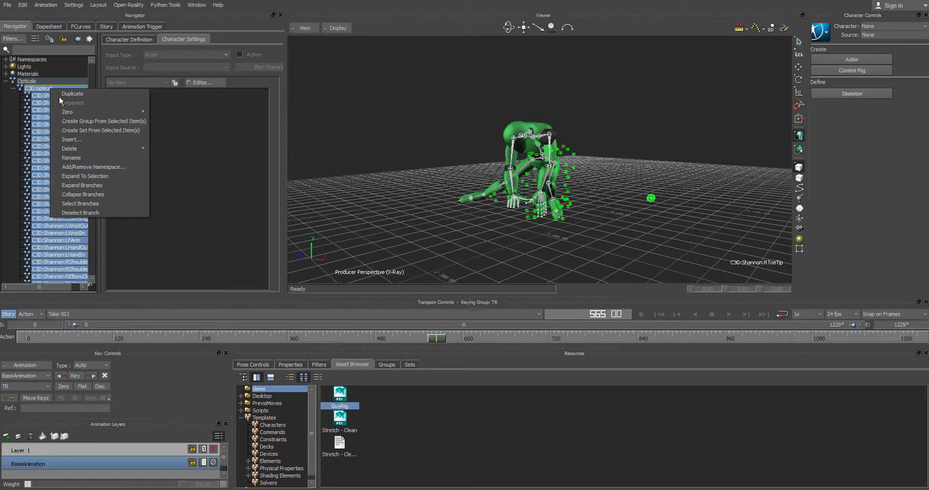
Confirm deleting all the C3D optical markers
mouse_move(87, 149)
left_click(166, 149)
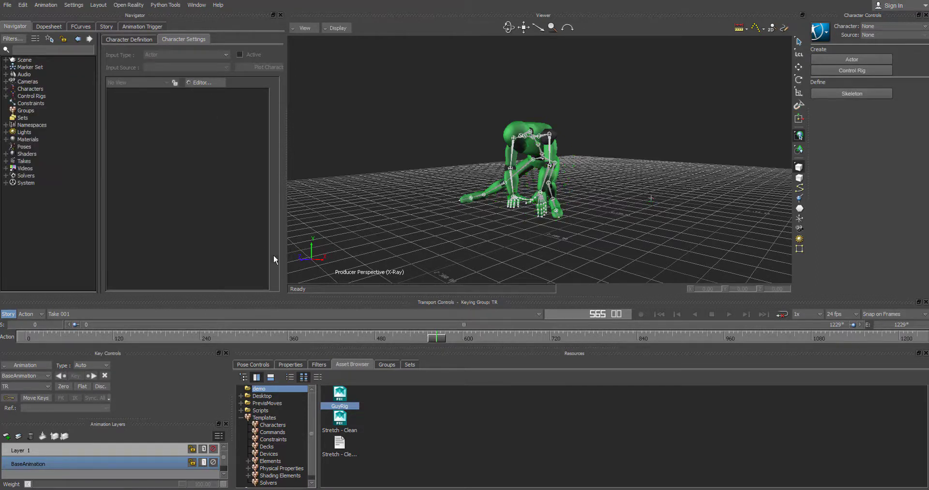
middle_click_drag(406, 207, 523, 199)
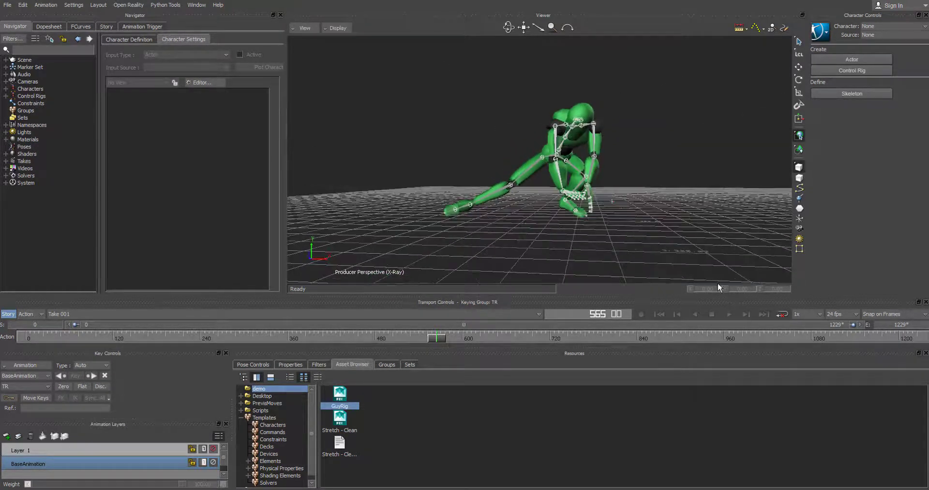
Play the take from frame 565 through to final frame 1229, facing Guy
left_click(728, 315)
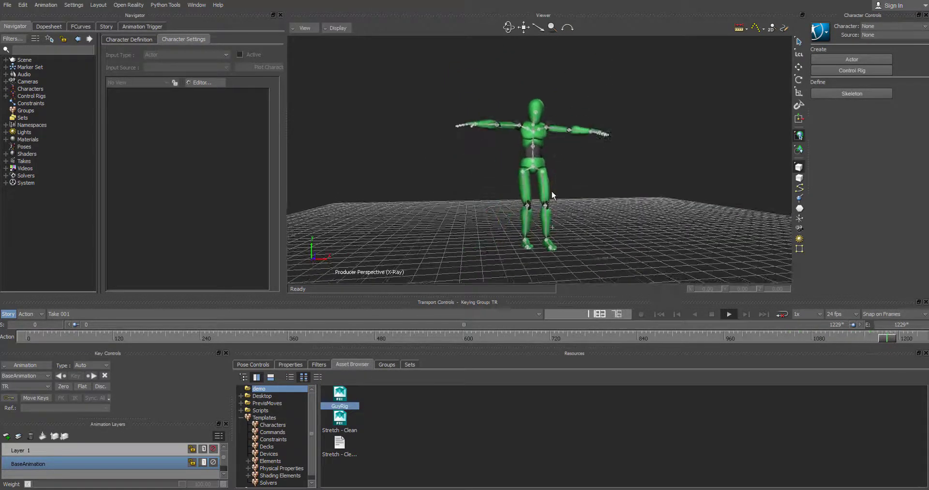
mouse_move(560, 165)
left_mouse_down("ctrl+shift")
mouse_move(560, 187)
mouse_move(506, 190)
mouse_move(574, 160)
left_mouse_up("ctrl+shift")
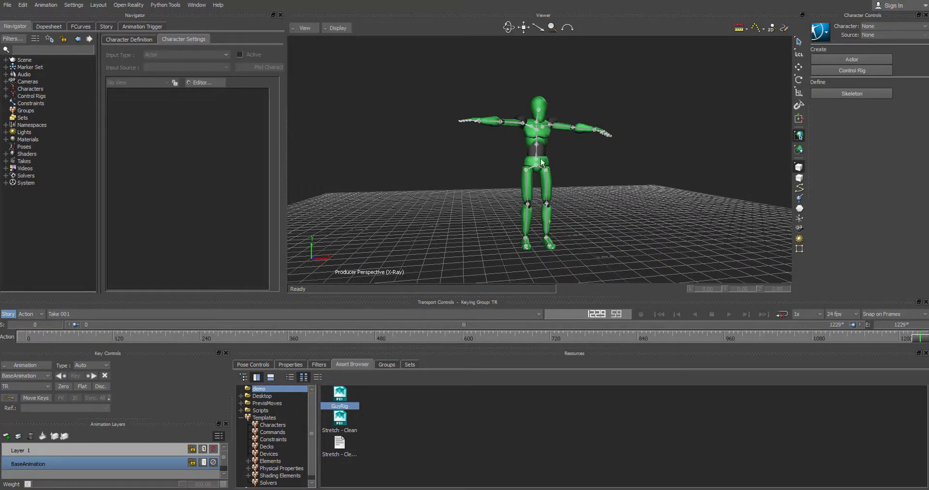
left_click_drag(541, 162, 577, 148, "ctrl+shift")
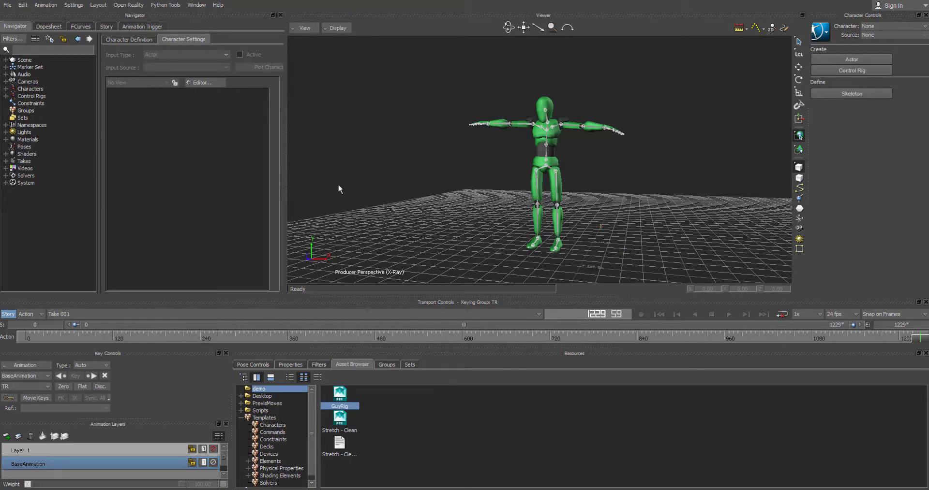
Save the scene as Stretch, an FBX (Binary) file, in the demo folder
left_click(8, 7)
left_click(30, 50)
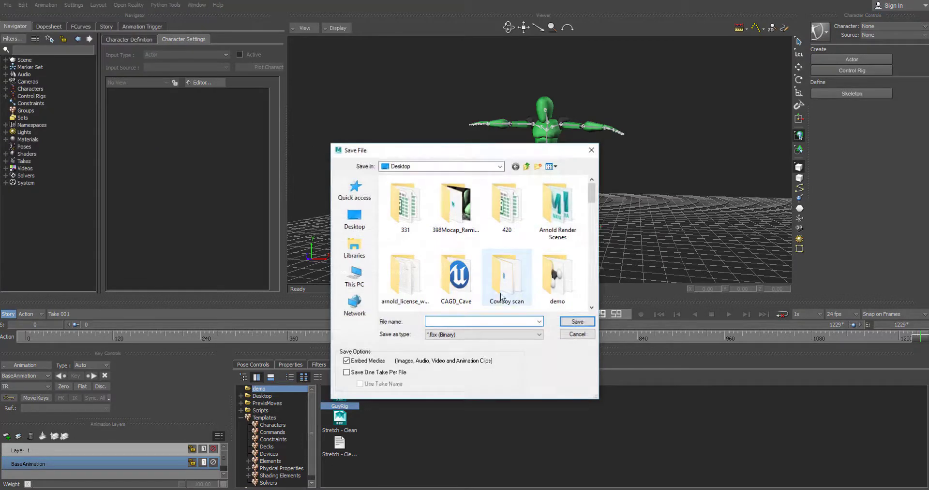
double_click(553, 208)
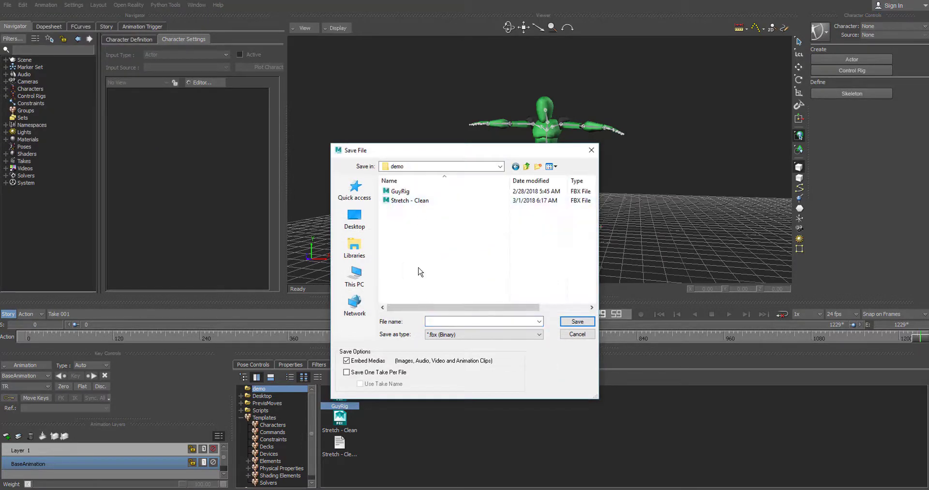
left_click(440, 321)
type("Stretch")
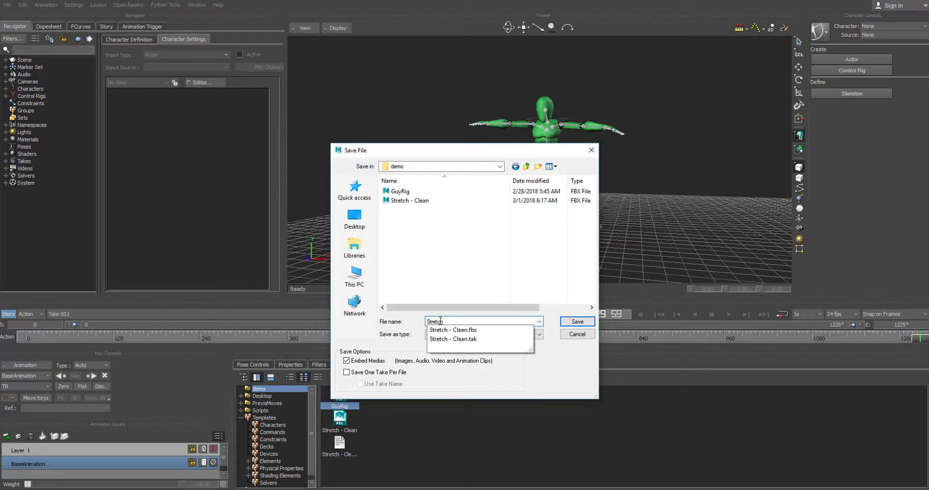
left_click(527, 296)
left_click(577, 322)
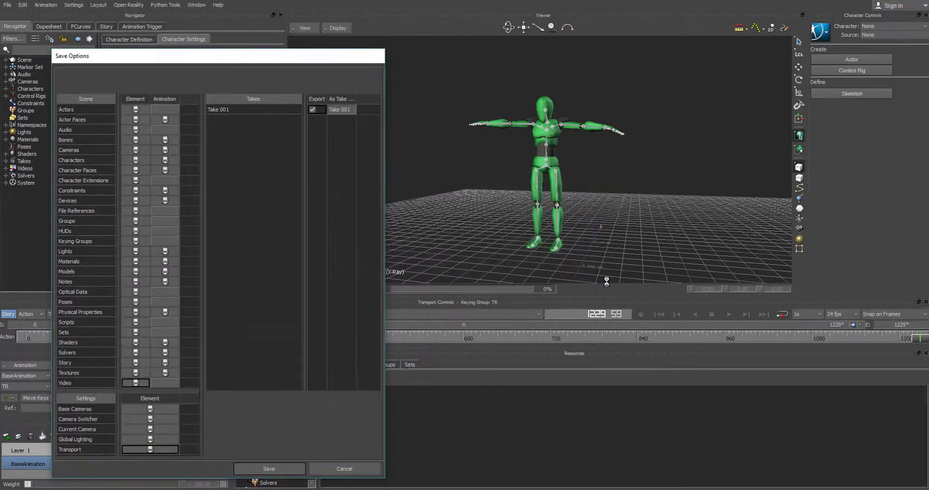
left_click(271, 467)
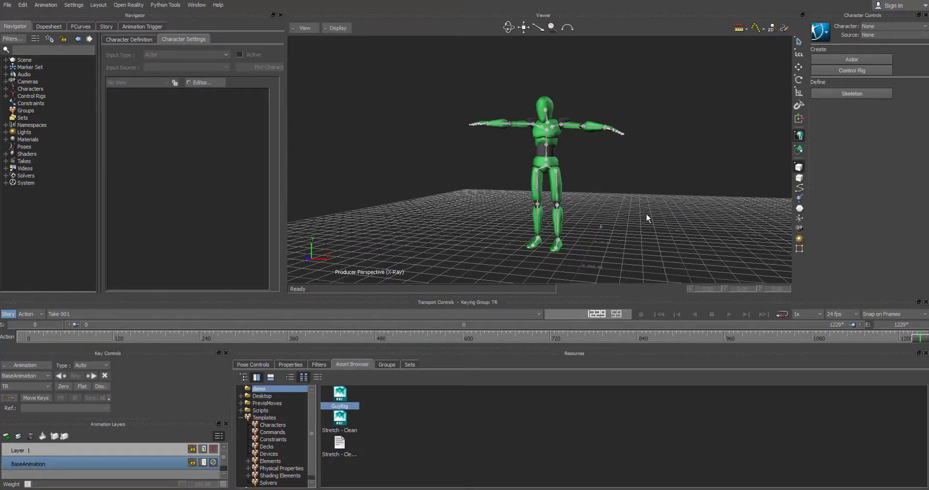